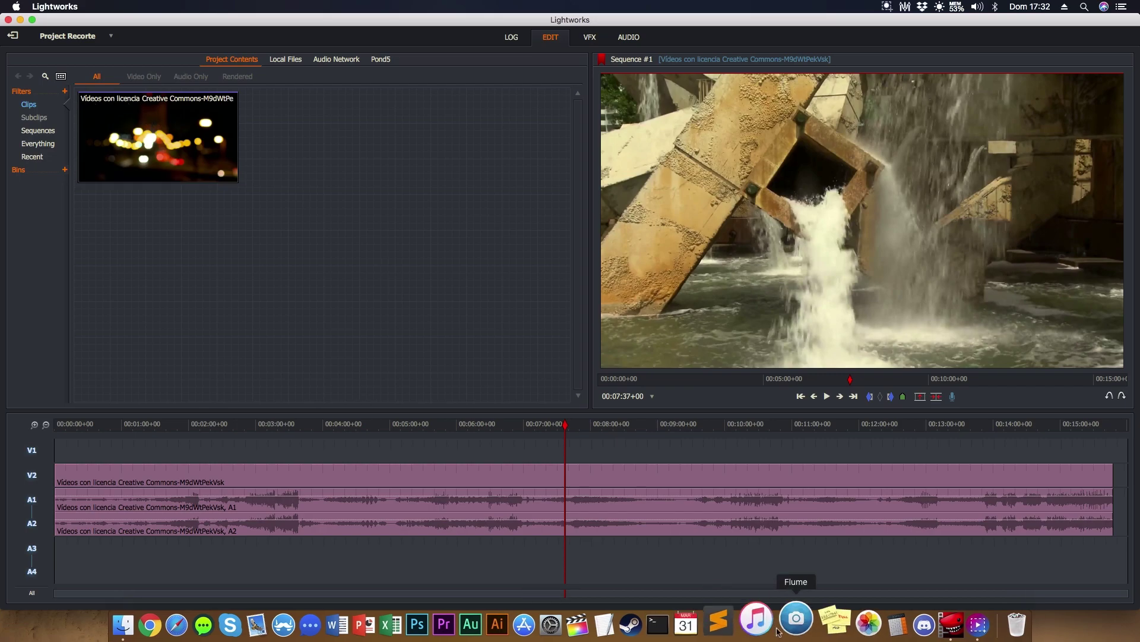
- Move the playhead back to about 00:05:58 and bring up the Favourites category of effects in the VFX workspace
drag(473, 425, 454, 427)
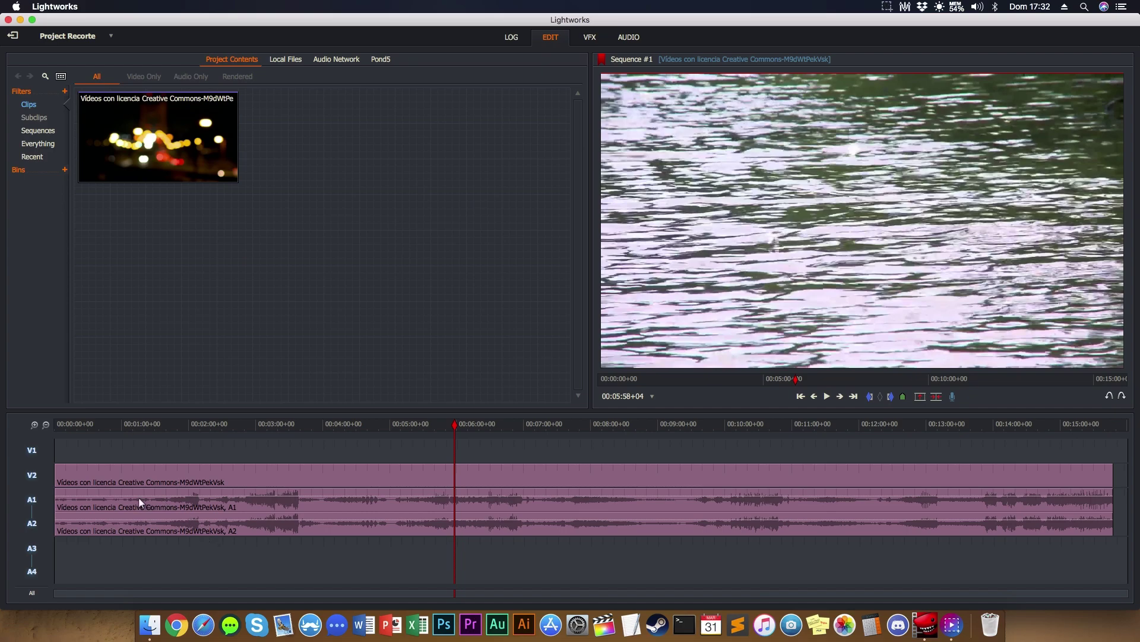
click(591, 39)
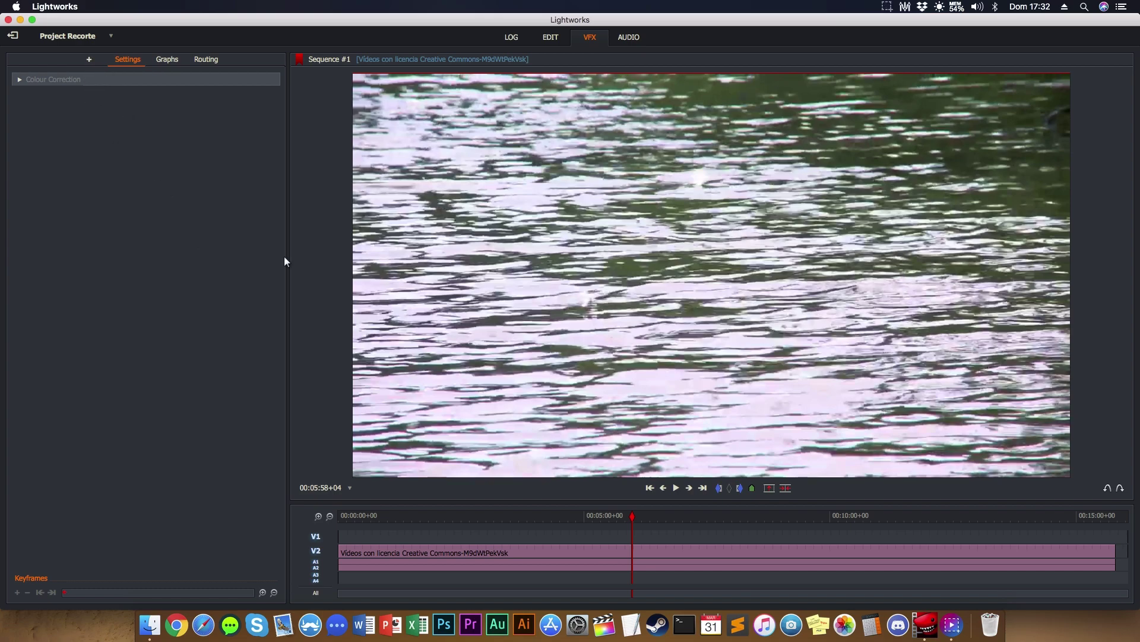
right_click(99, 140)
click(89, 60)
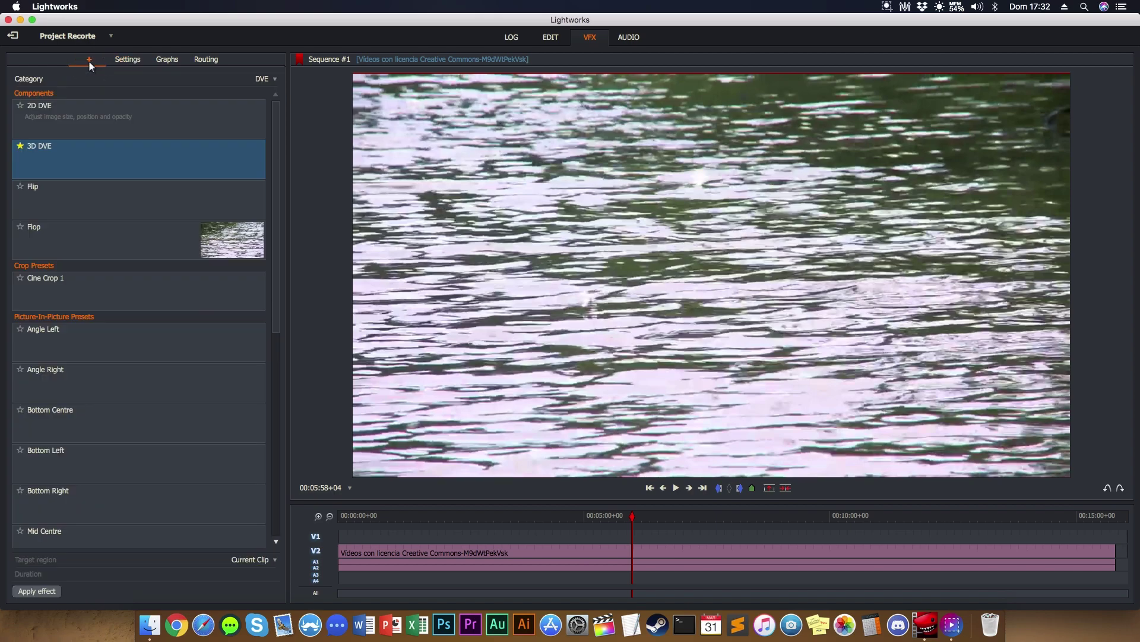
click(260, 80)
click(265, 93)
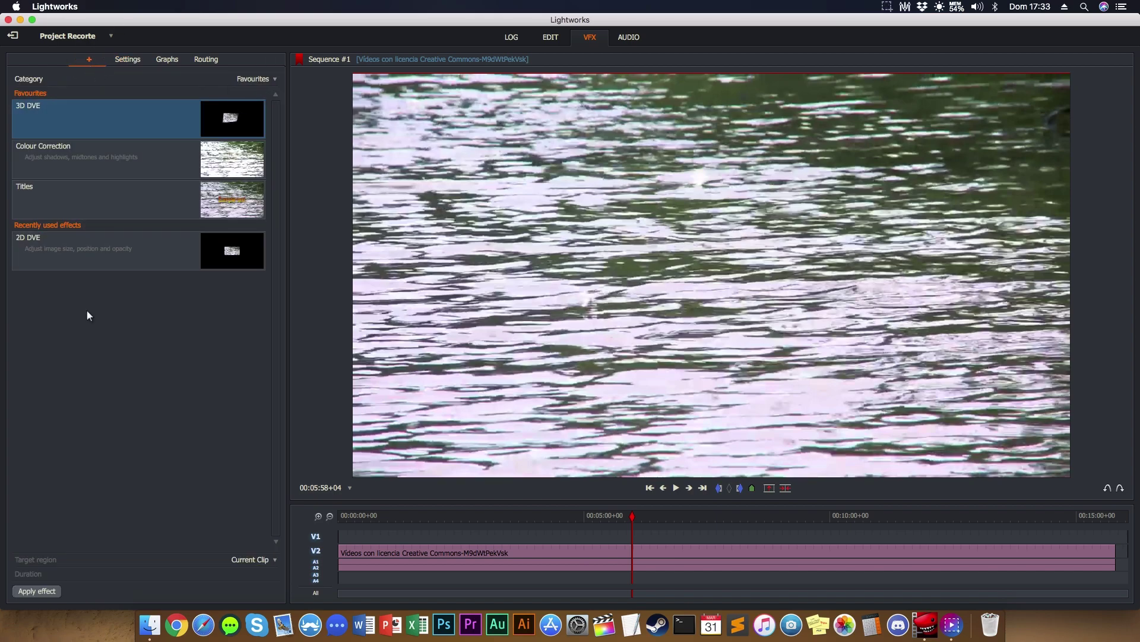
- Create effect templates from the files CAFixer.fx and FilmGrain.fx, and dismiss the import report
right_click(159, 347)
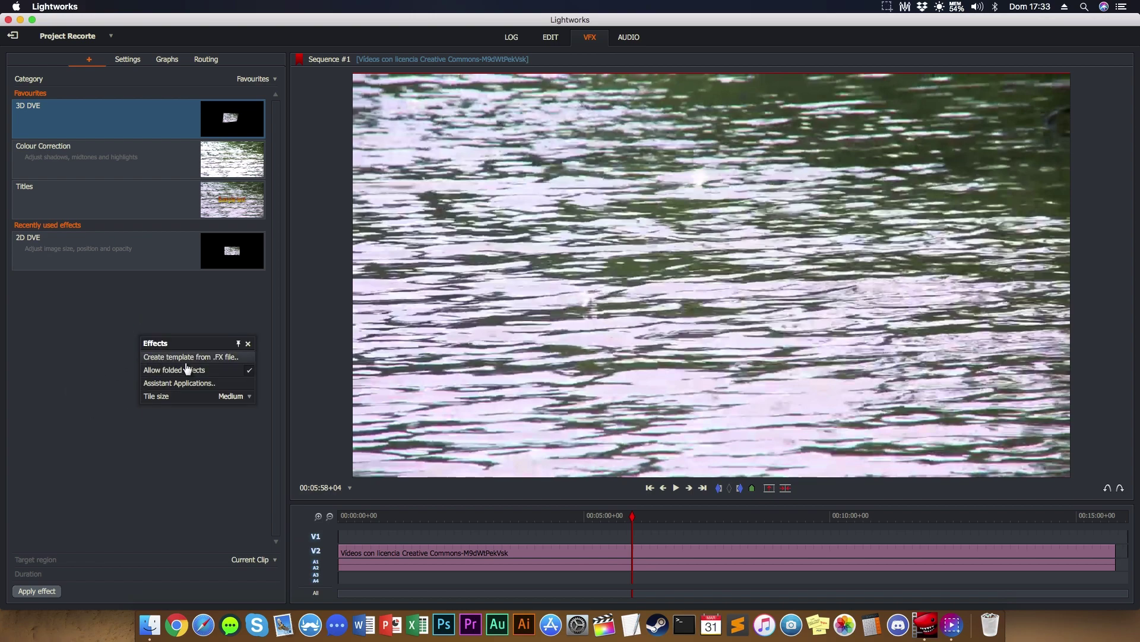
click(221, 362)
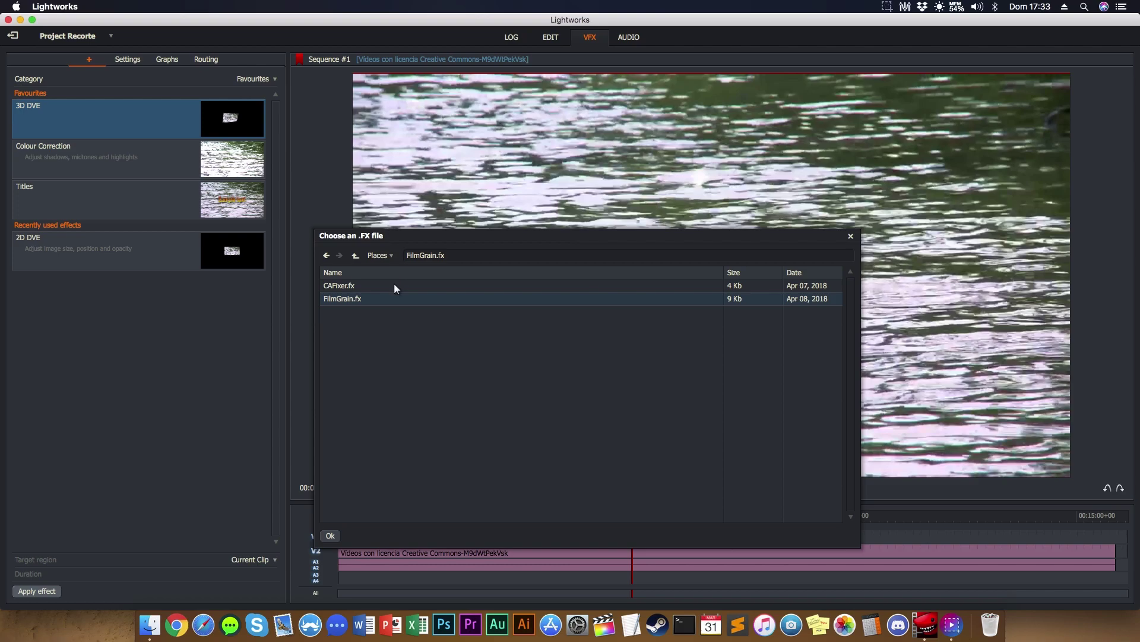
click(353, 297)
shift+click(354, 285)
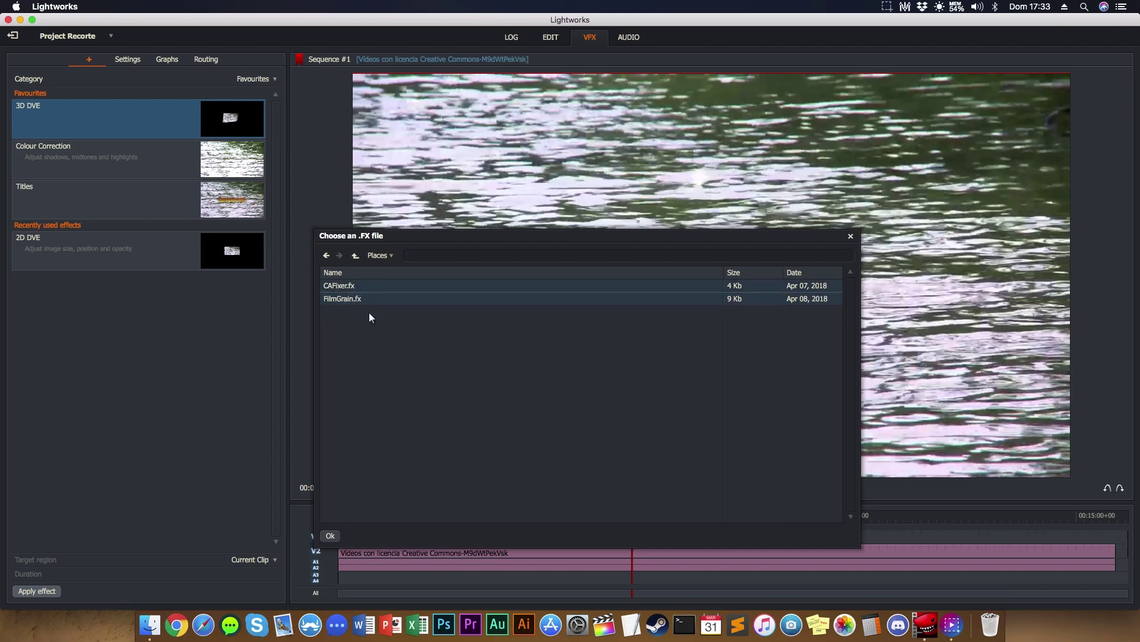
click(331, 537)
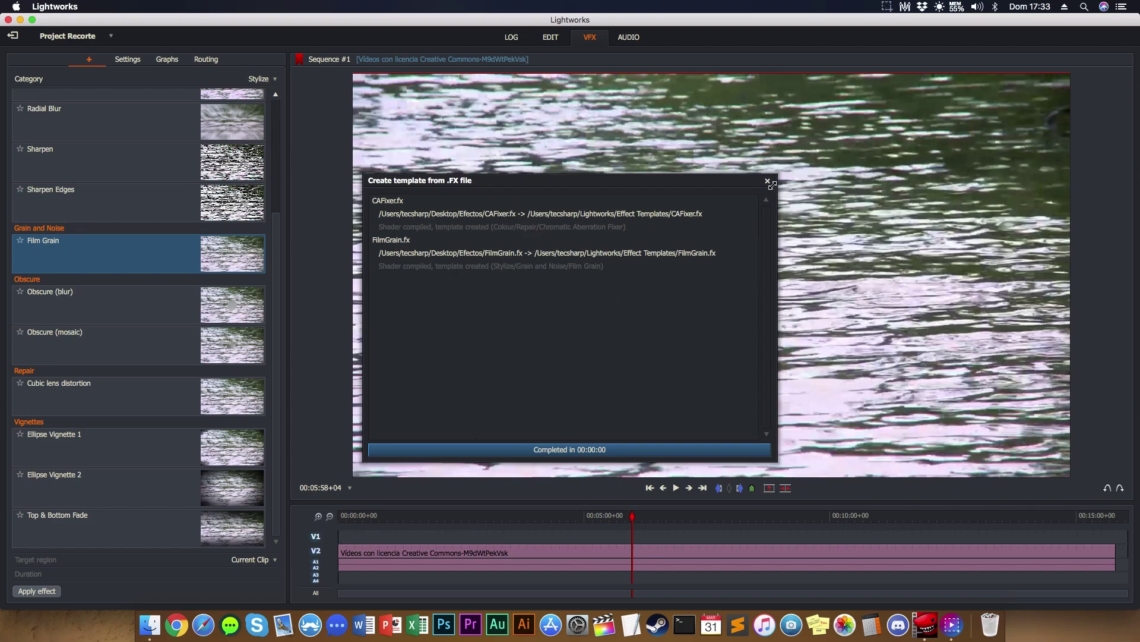
click(767, 181)
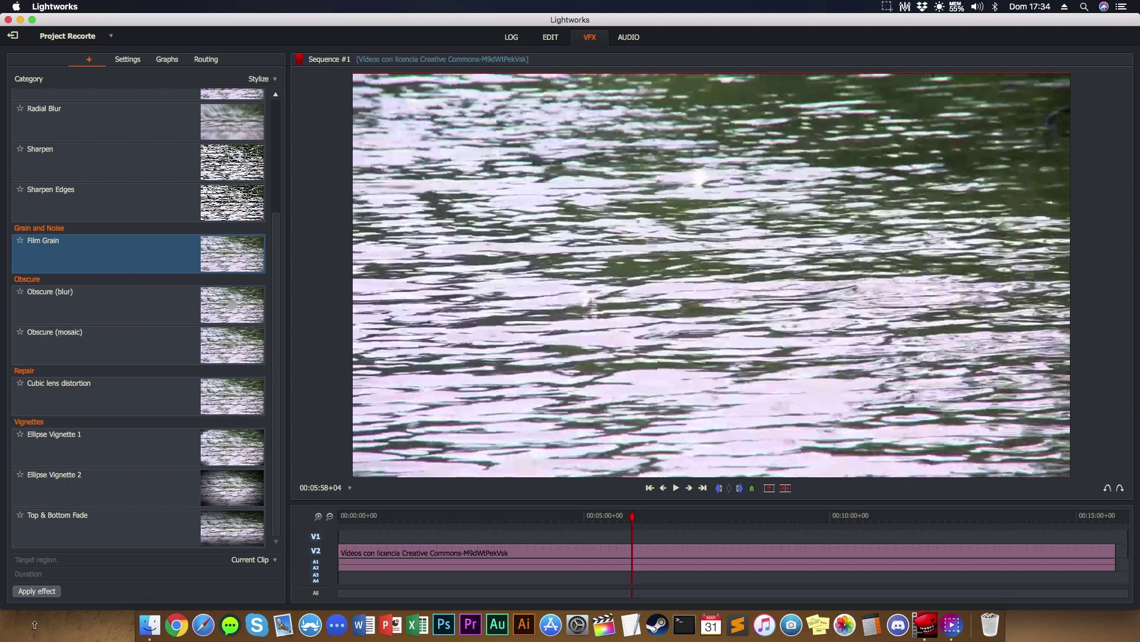
- Apply the Film Grain effect and the Colour category's Chromatic Aberration Fixer to the video clip on V2
drag(69, 254, 437, 554)
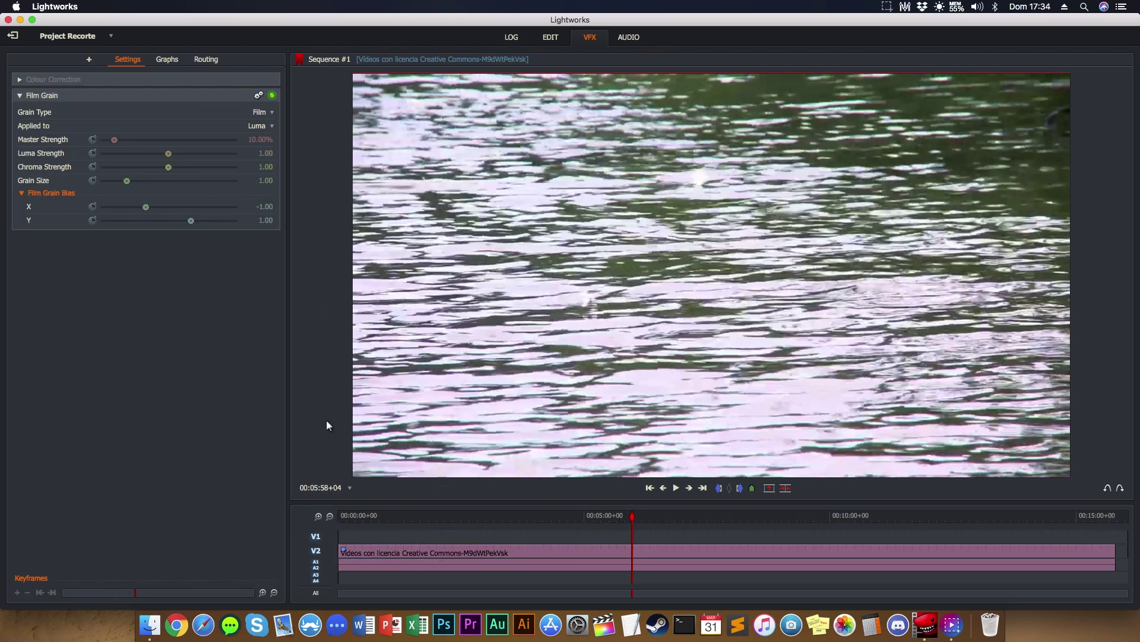
click(88, 59)
click(262, 79)
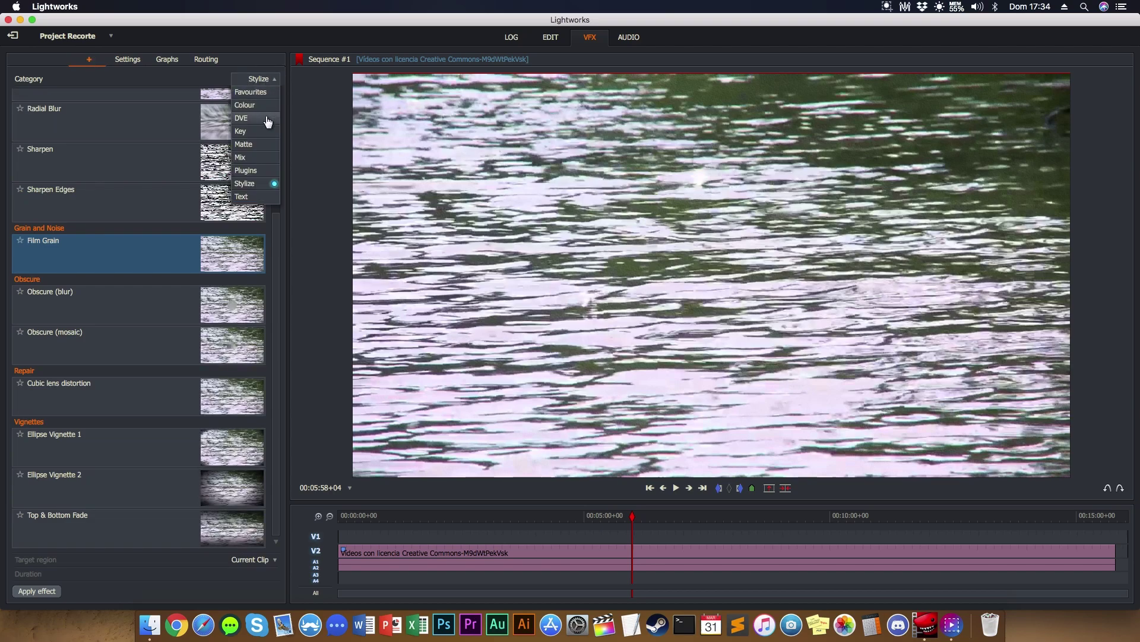
click(261, 106)
drag(275, 122, 295, 413)
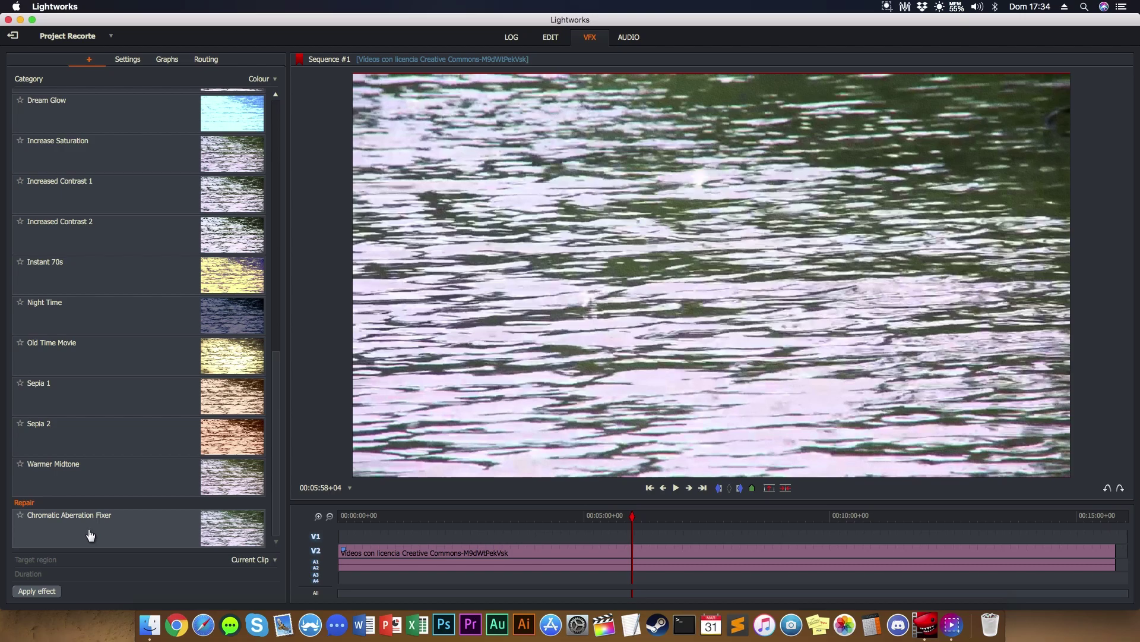
drag(66, 526, 392, 555)
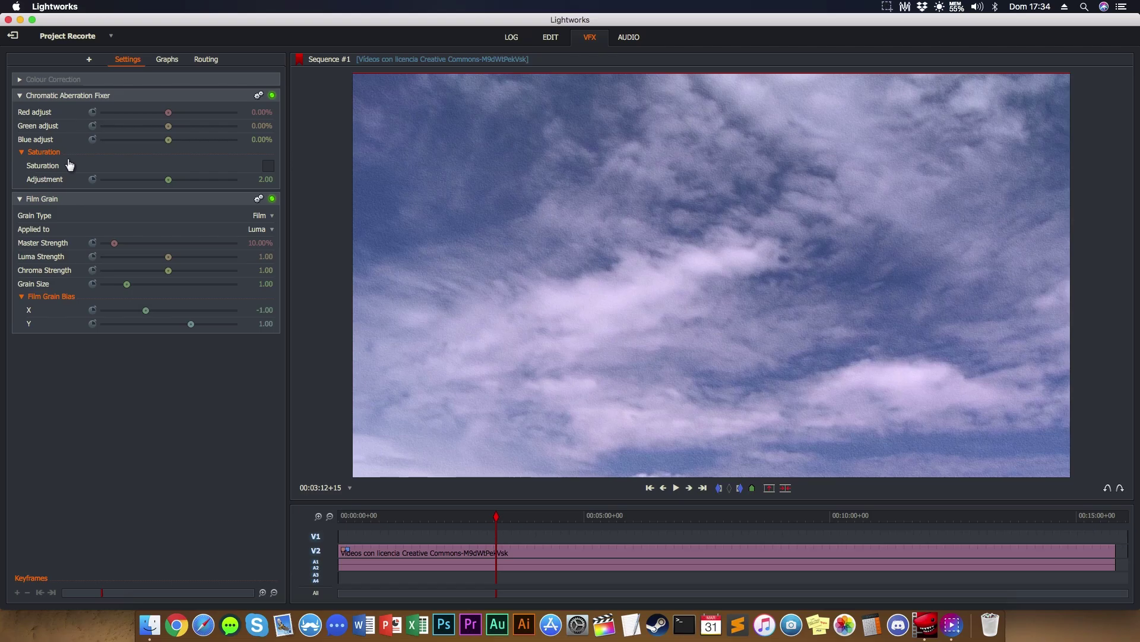
- Inspect the grain at several points of the clip and compare the fountain shot with Film Grain off and on
click(609, 523)
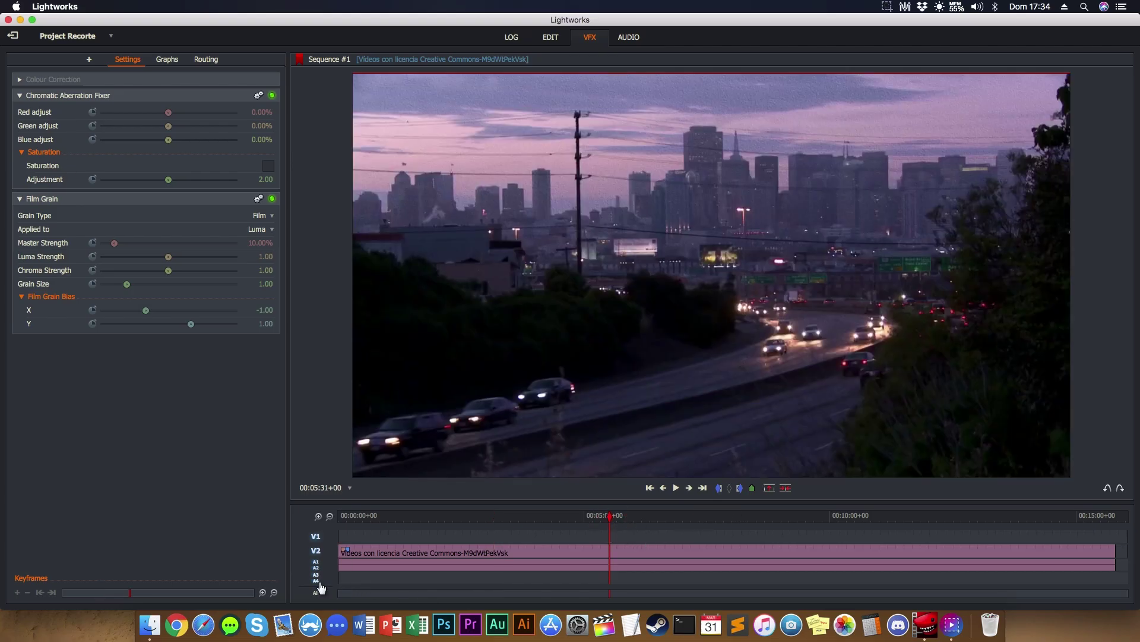
click(645, 519)
drag(646, 519, 677, 518)
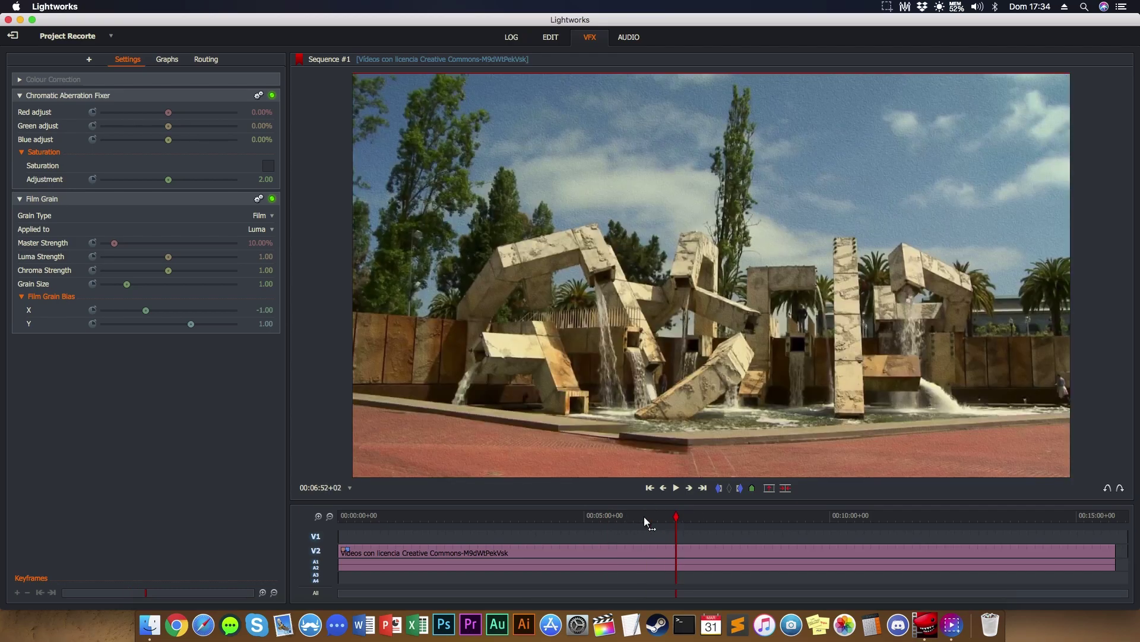
click(504, 514)
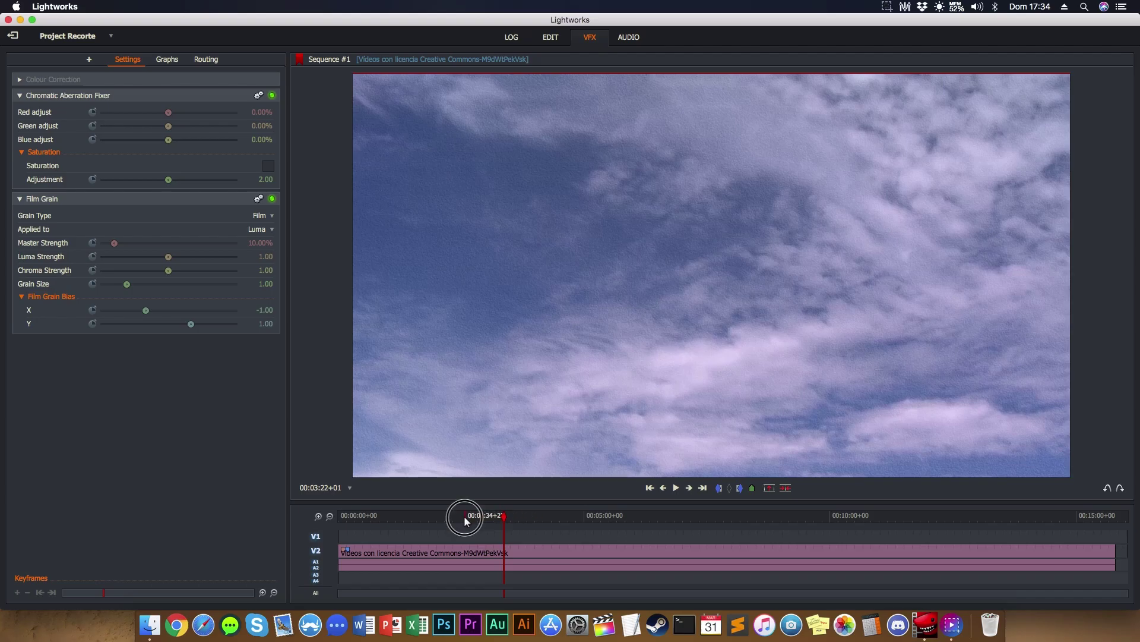
click(652, 516)
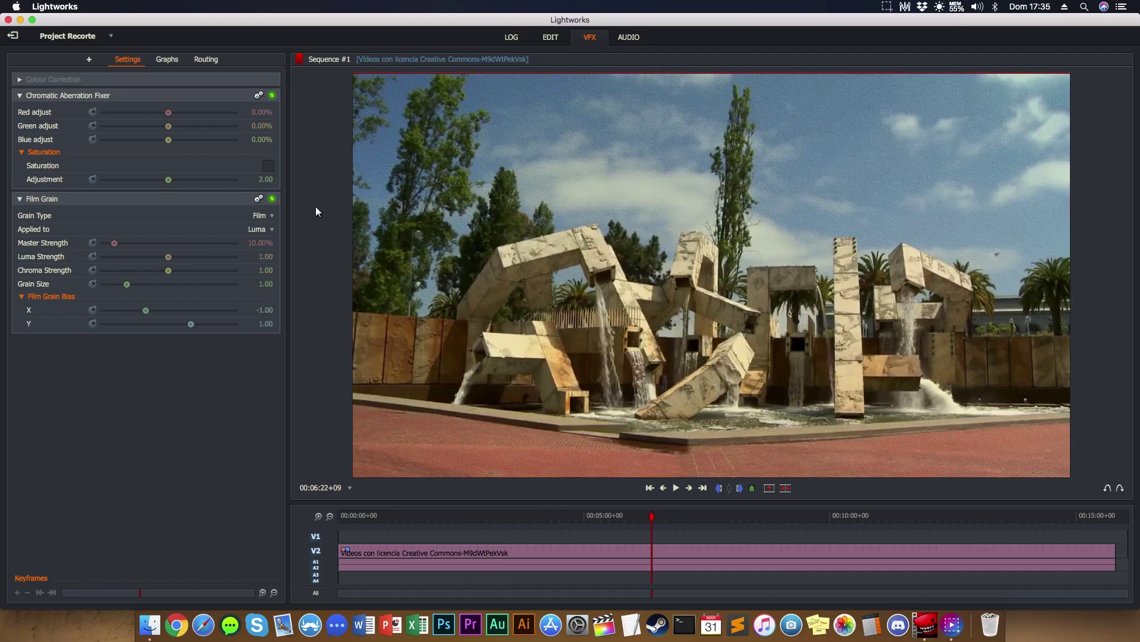
click(272, 199)
click(273, 200)
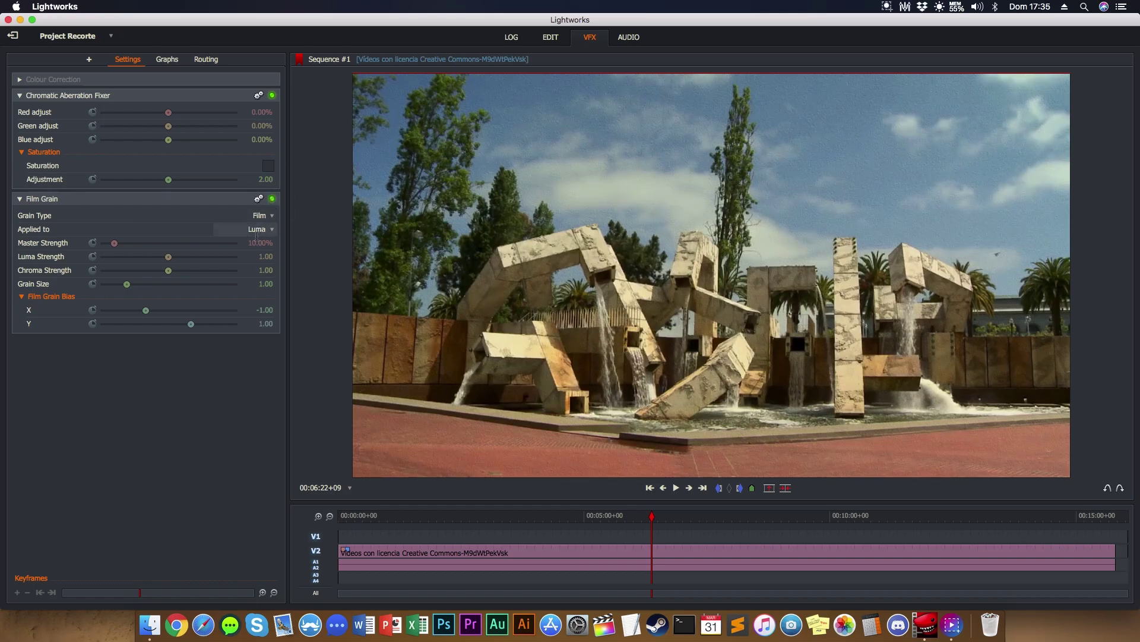
- Collapse the Film Grain settings and set the Chromatic Aberration Fixer's Red adjust to -50.66%
click(19, 199)
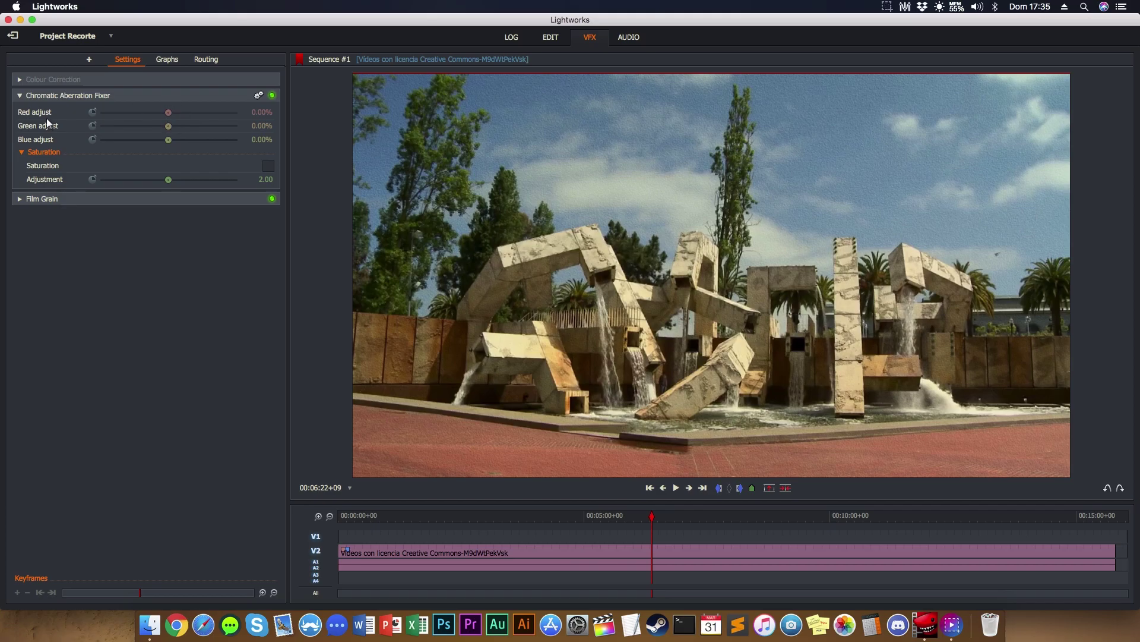
click(256, 112)
key(BackSpace)
text(-50.66)
key(Return)
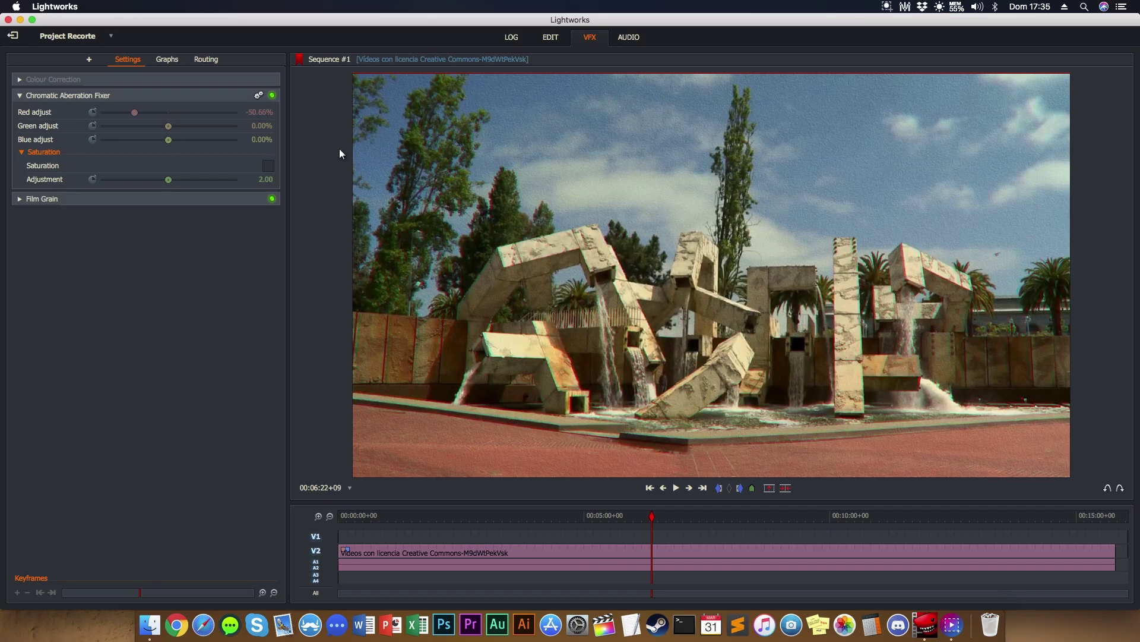
- Set the Chromatic Aberration Fixer's Green adjust to -2.2%
click(265, 127)
key(Right)
key(Return)
click(255, 125)
key(BackSpace)
text(-2.2)
key(Return)
- Set the Blue adjust to 61.23% and enable Saturation with an adjustment of about 1.67
click(262, 139)
text(61.23)
key(Return)
drag(169, 180, 150, 182)
click(268, 166)
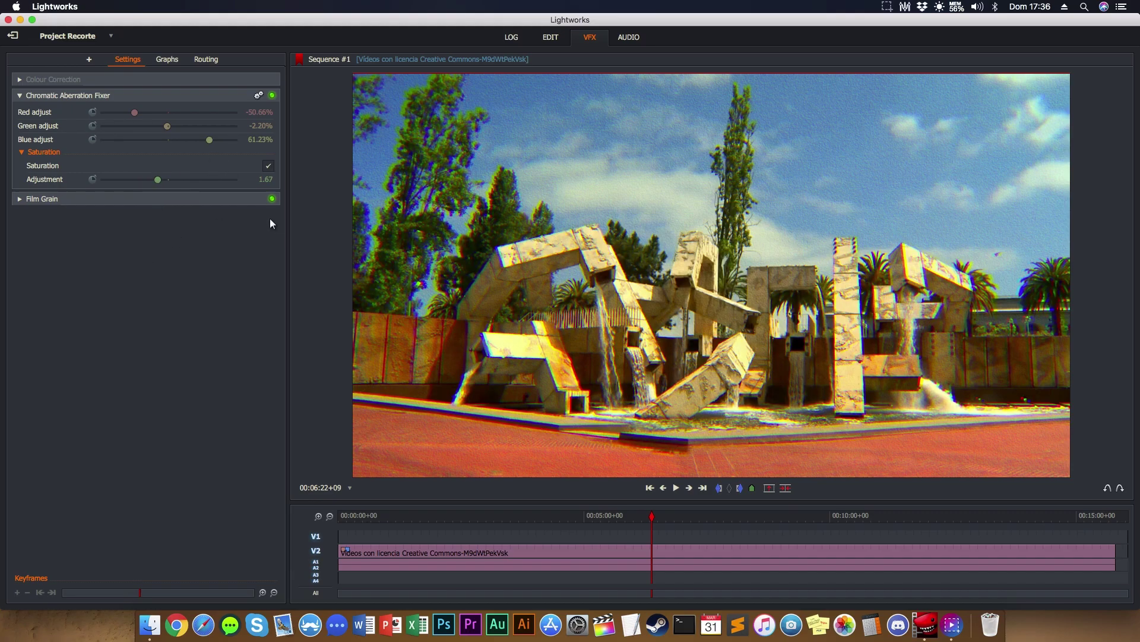
- Play the clip around 00:06:07 and compare the picture with Film Grain and Chromatic Aberration Fixer off and on
click(639, 518)
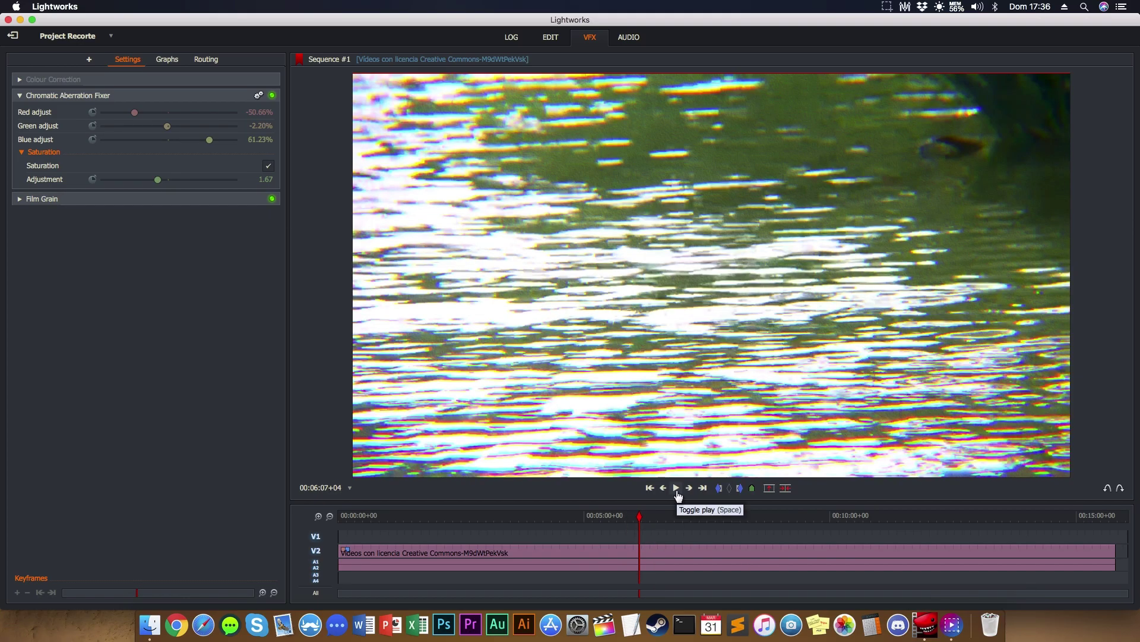
click(676, 488)
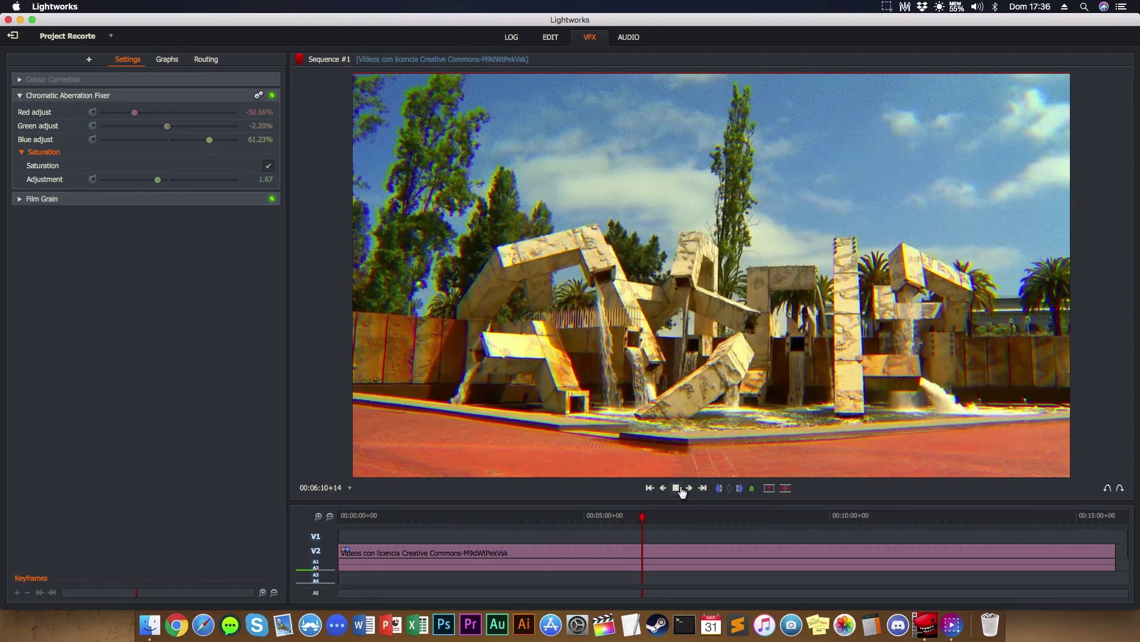
click(677, 488)
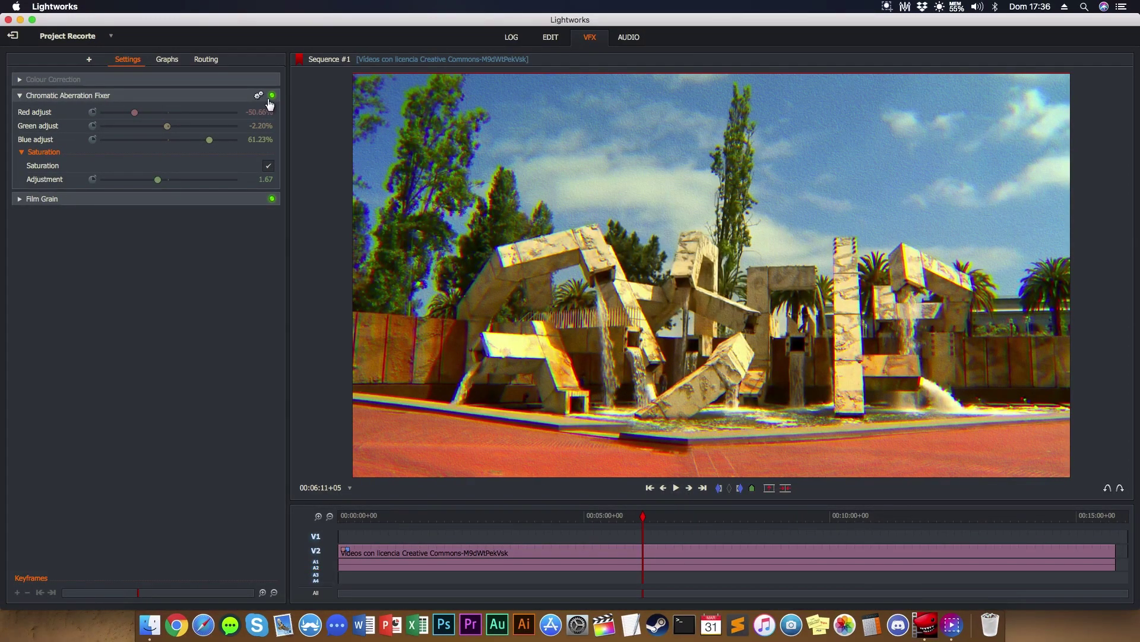
click(272, 198)
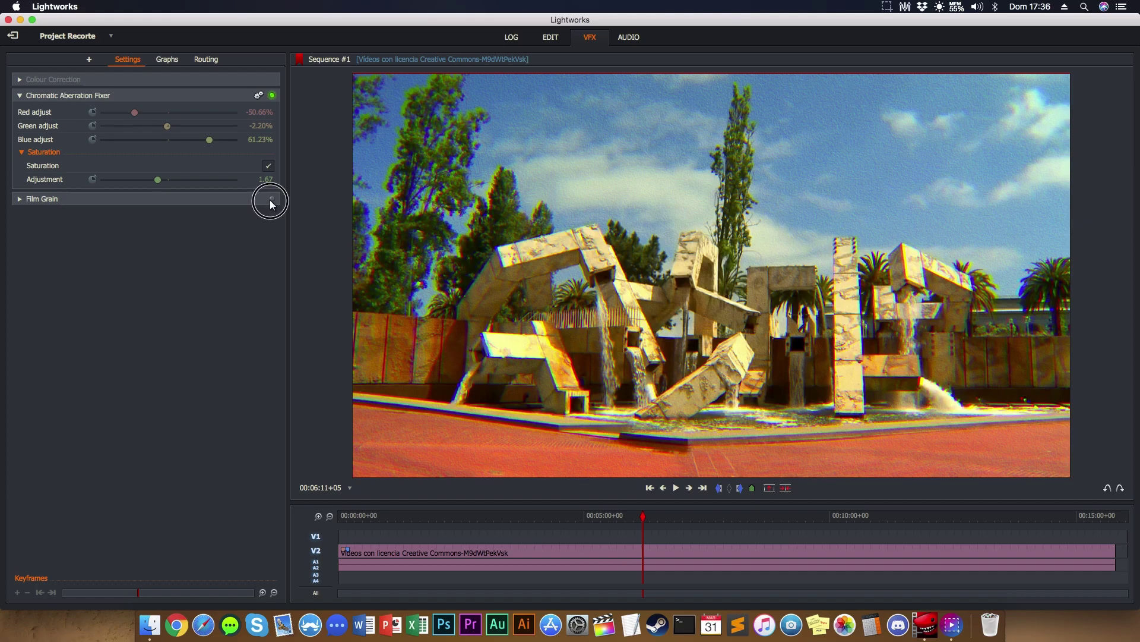
click(272, 95)
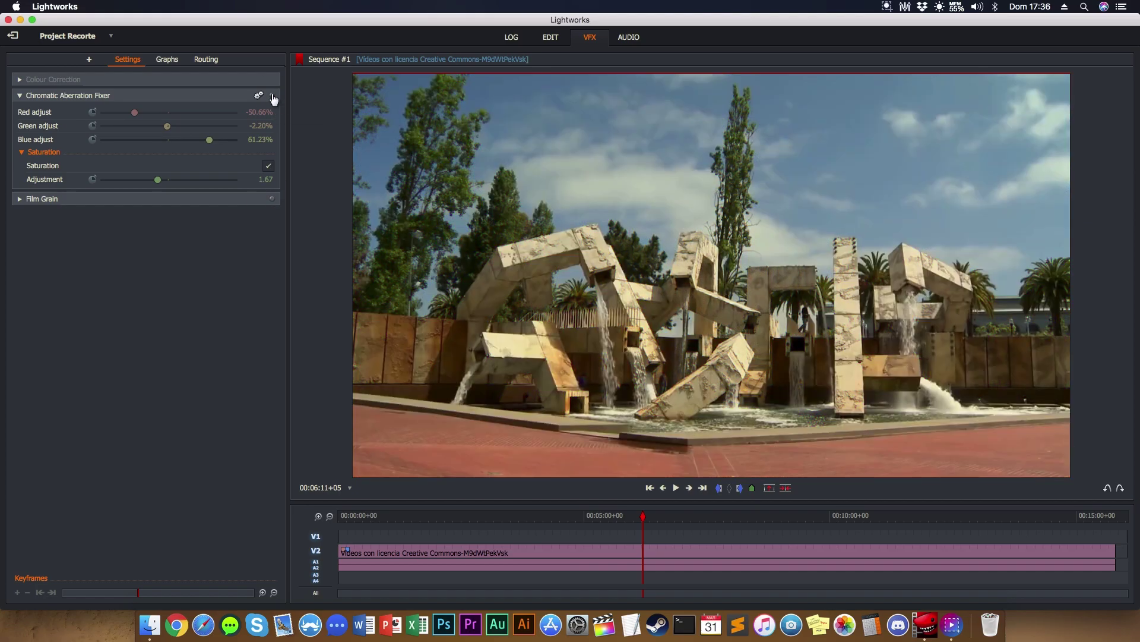
click(272, 96)
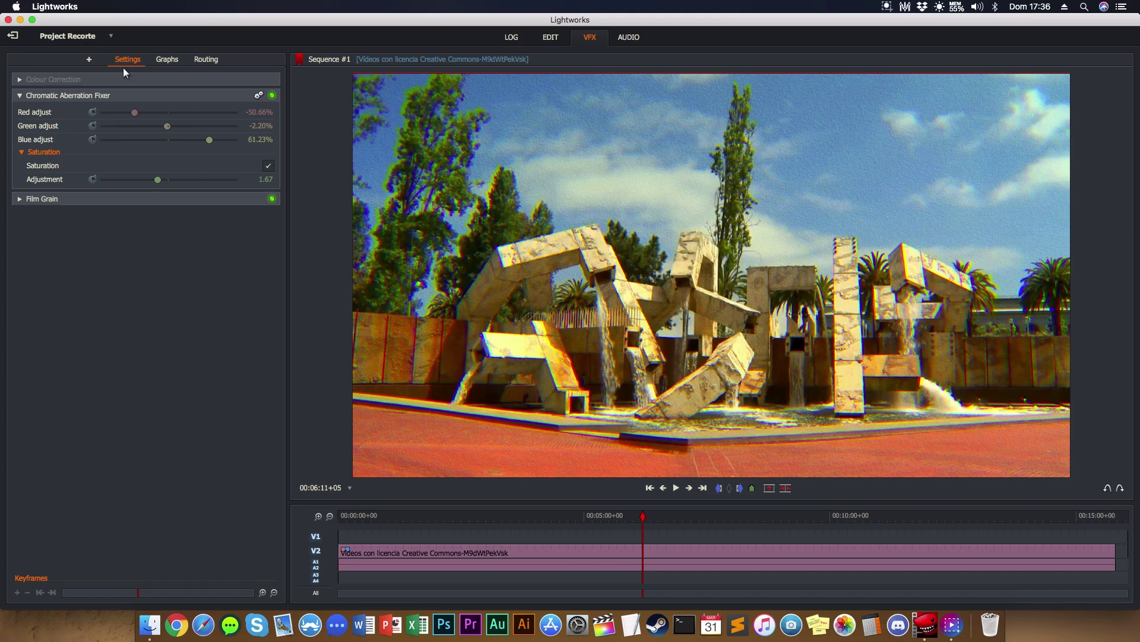
- Apply the 3D DVE effect from the DVE category to the video clip on V2
click(88, 60)
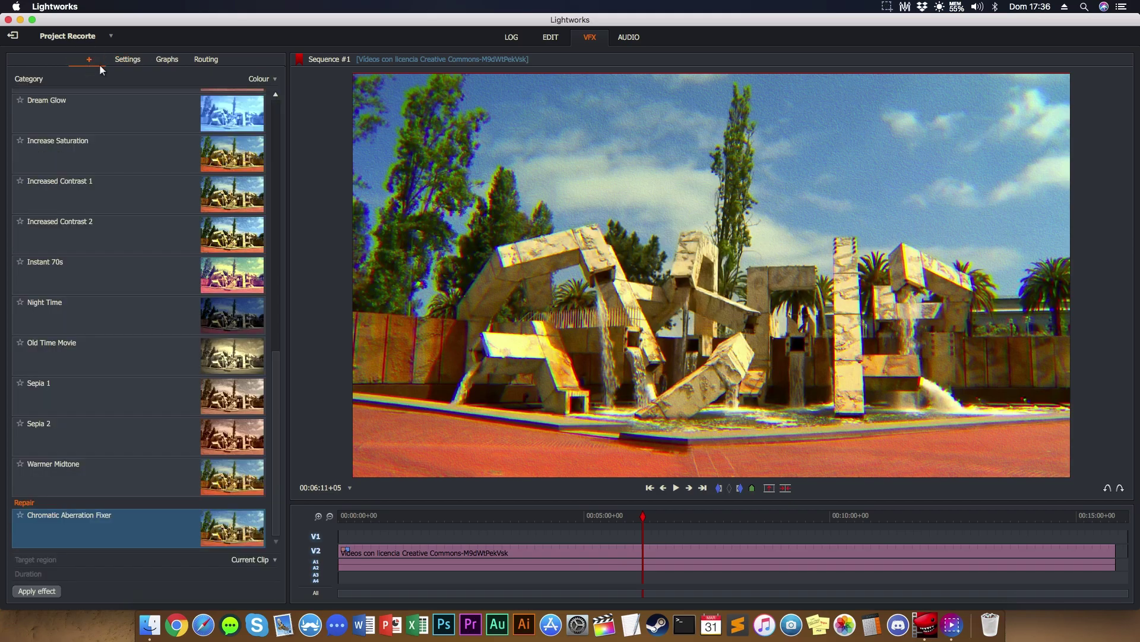
click(260, 78)
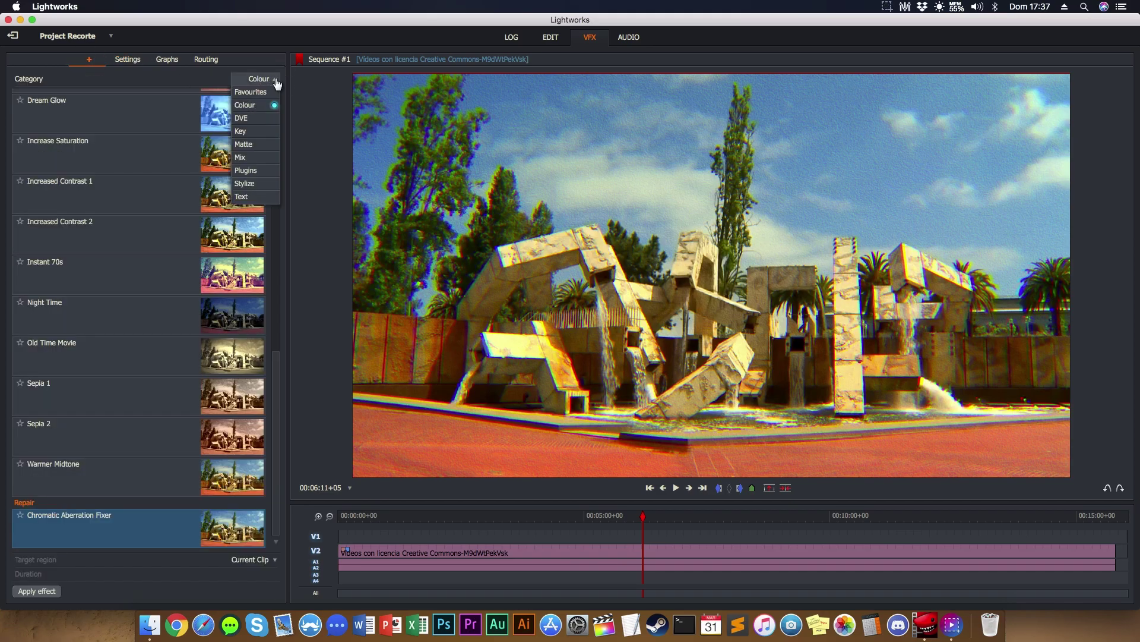
click(259, 119)
click(121, 156)
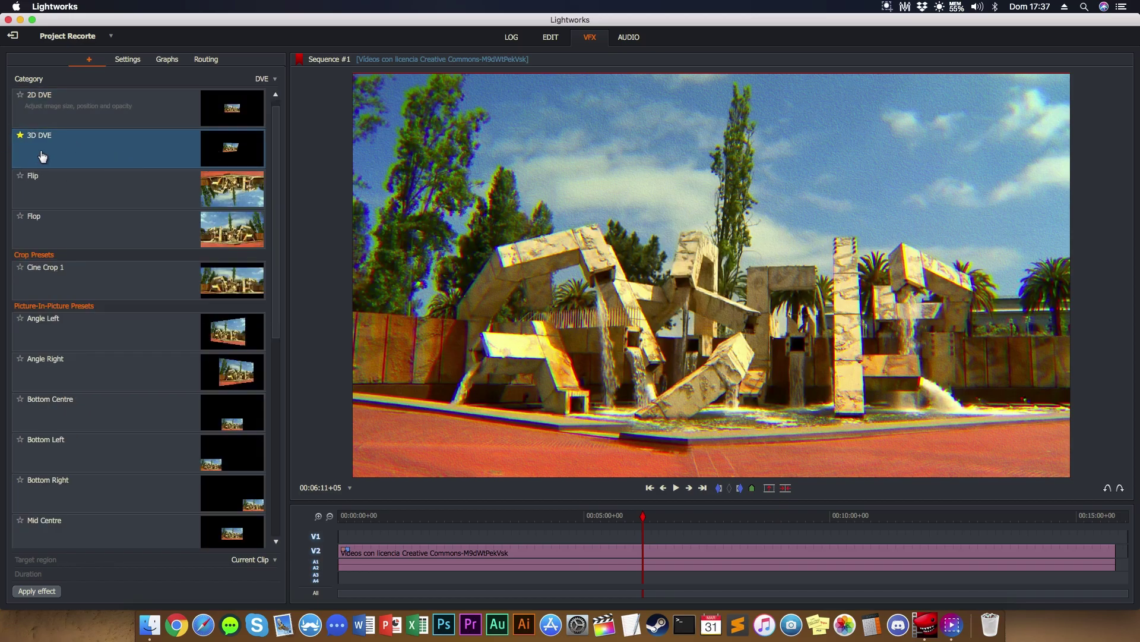
drag(81, 159, 421, 554)
- Crop the clip's left and right sides by 12.5% each in the 3D DVE settings
click(55, 332)
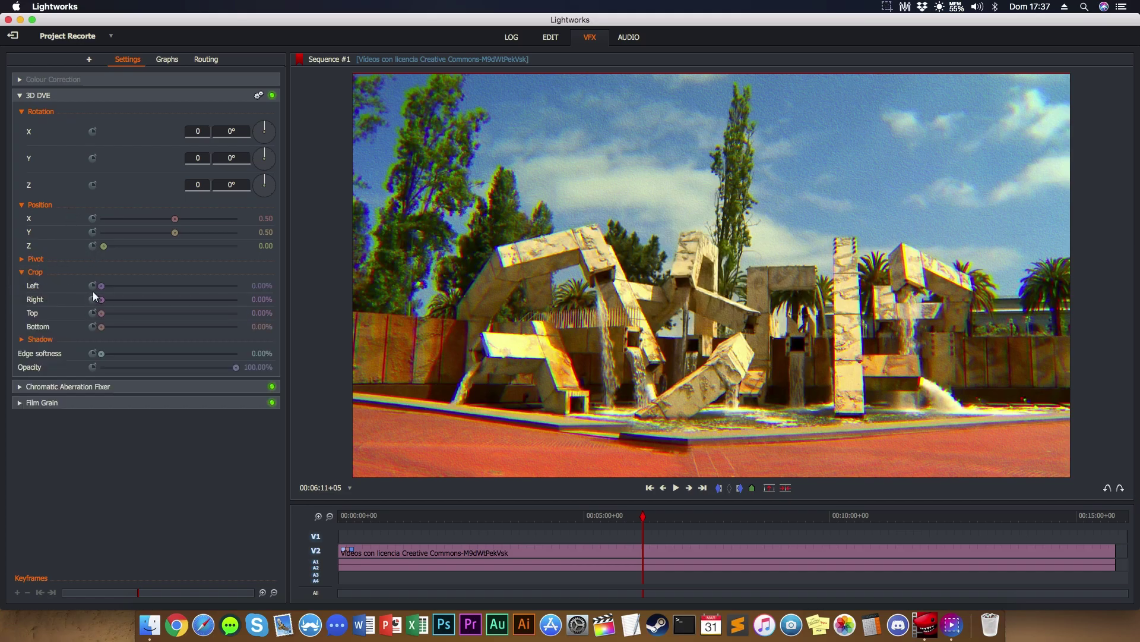
click(24, 285)
key(Return)
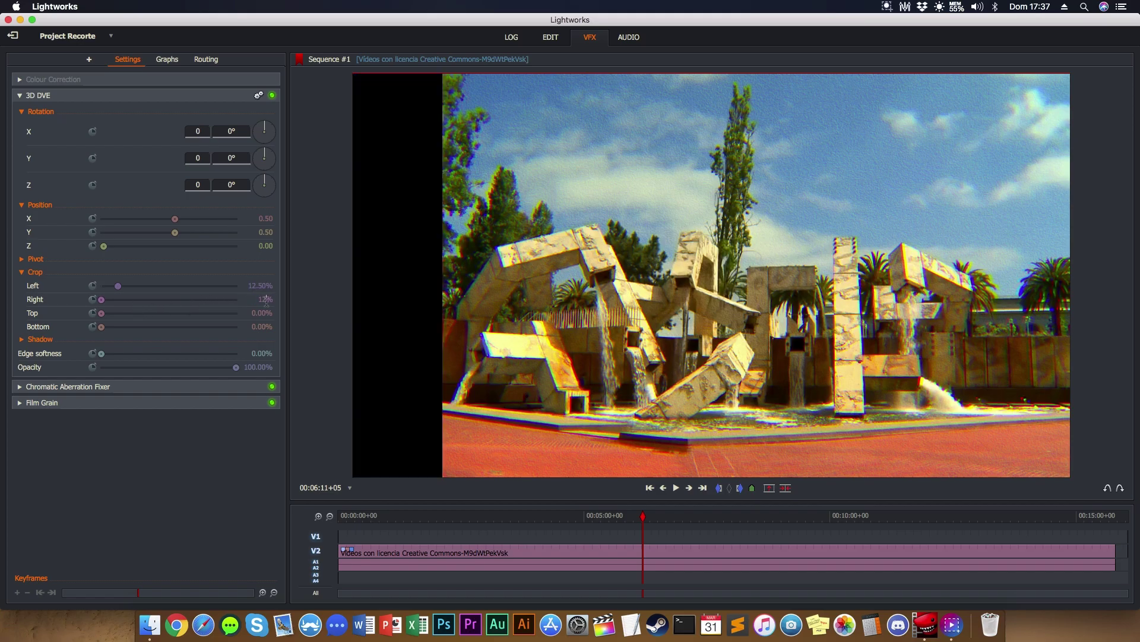
key(Return)
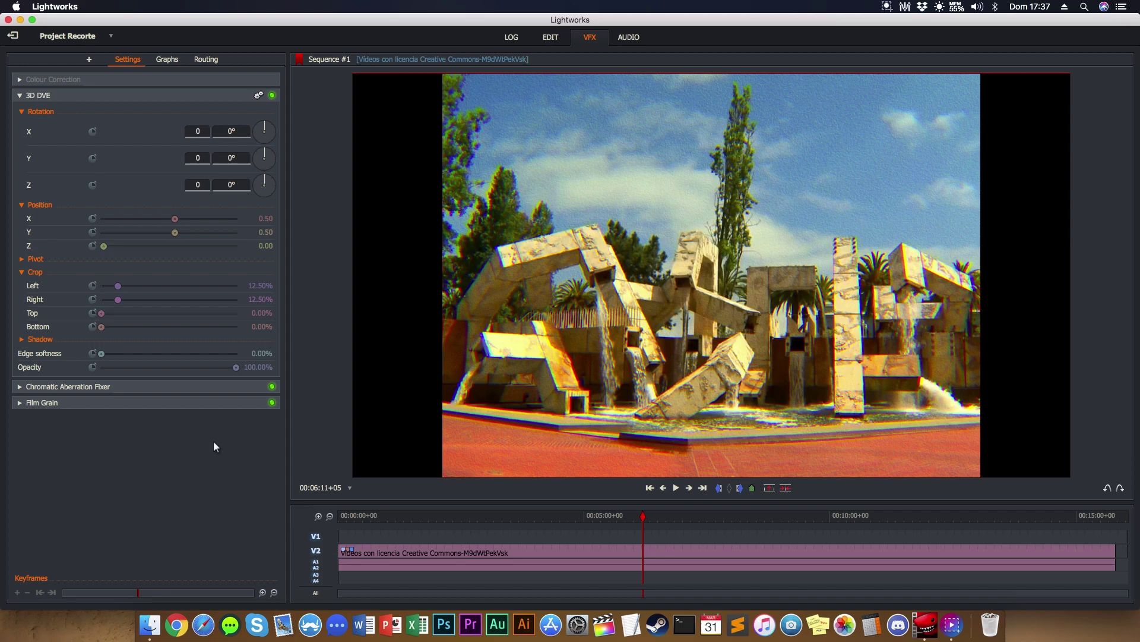
- Review the cropped footage, playing from about 00:10:20, and compare it with Chromatic Aberration Fixer and Film Grain off and on
click(503, 529)
click(431, 523)
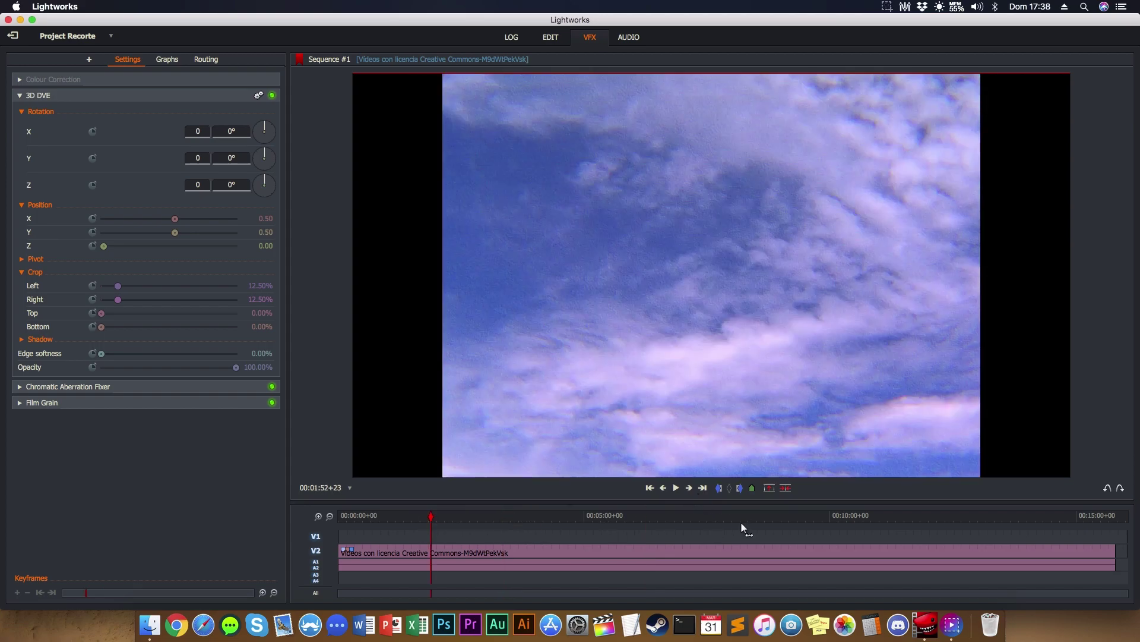
click(849, 527)
click(677, 489)
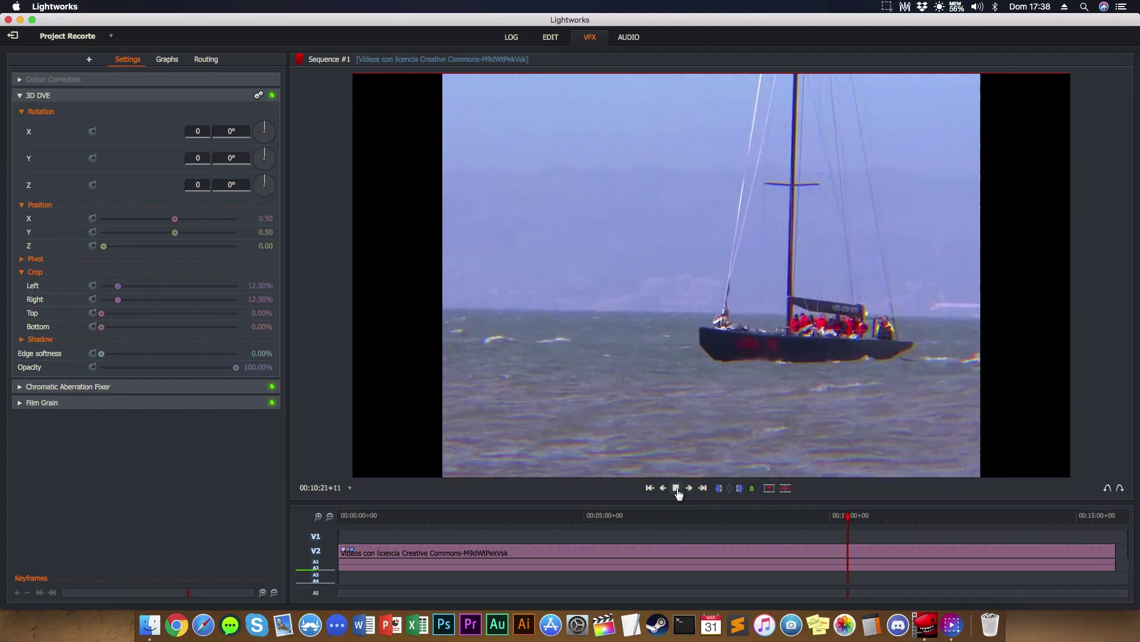
click(21, 97)
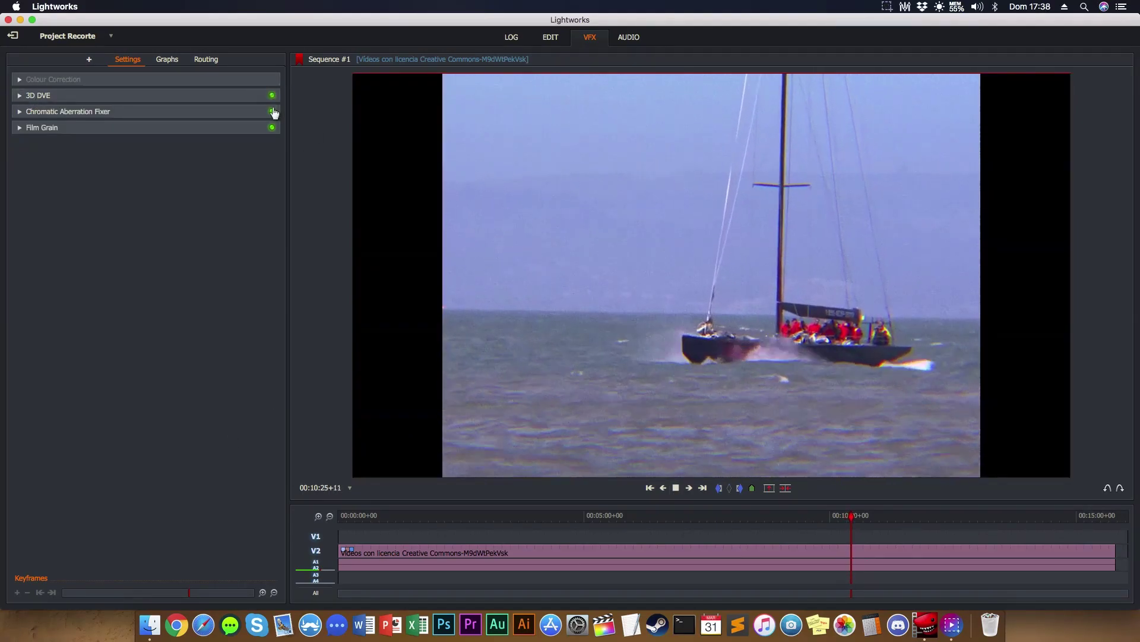
click(272, 112)
click(272, 127)
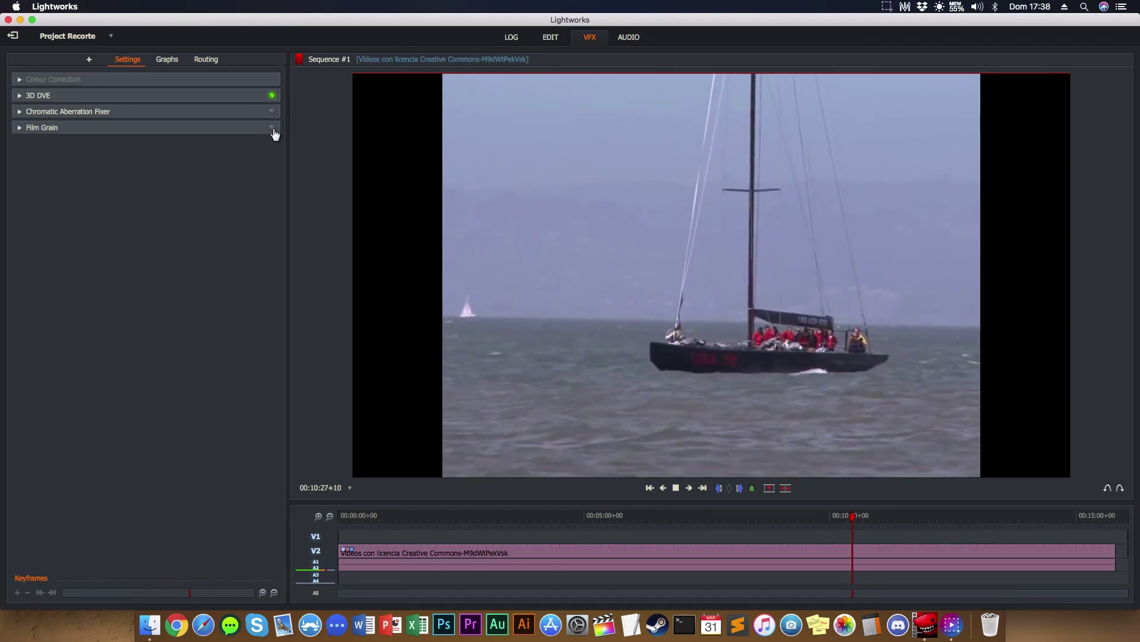
click(272, 128)
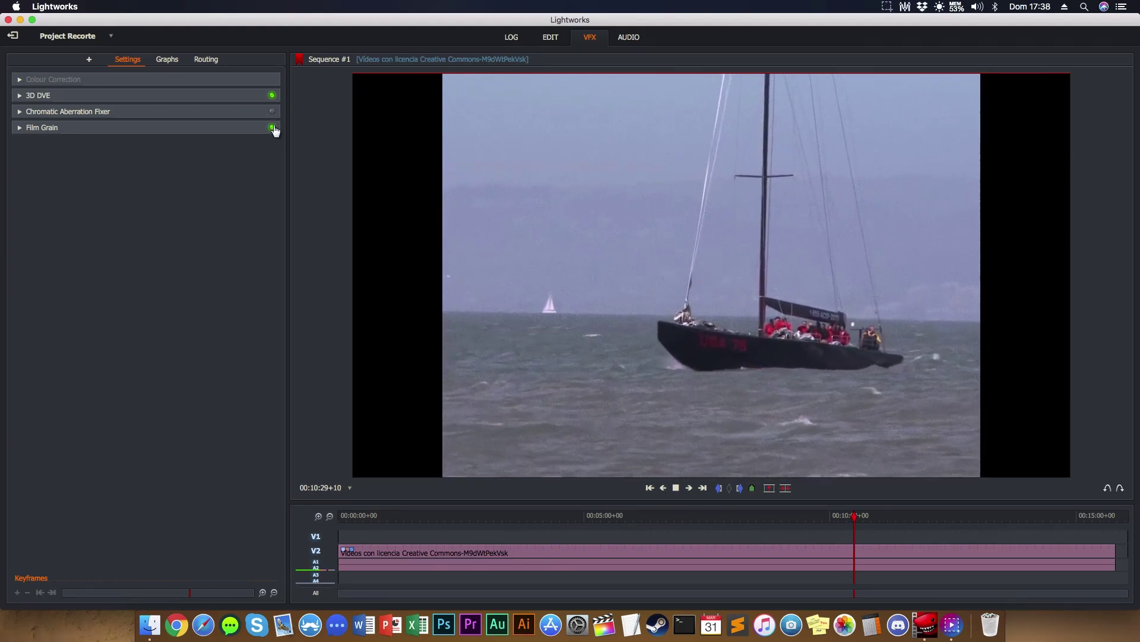
click(272, 112)
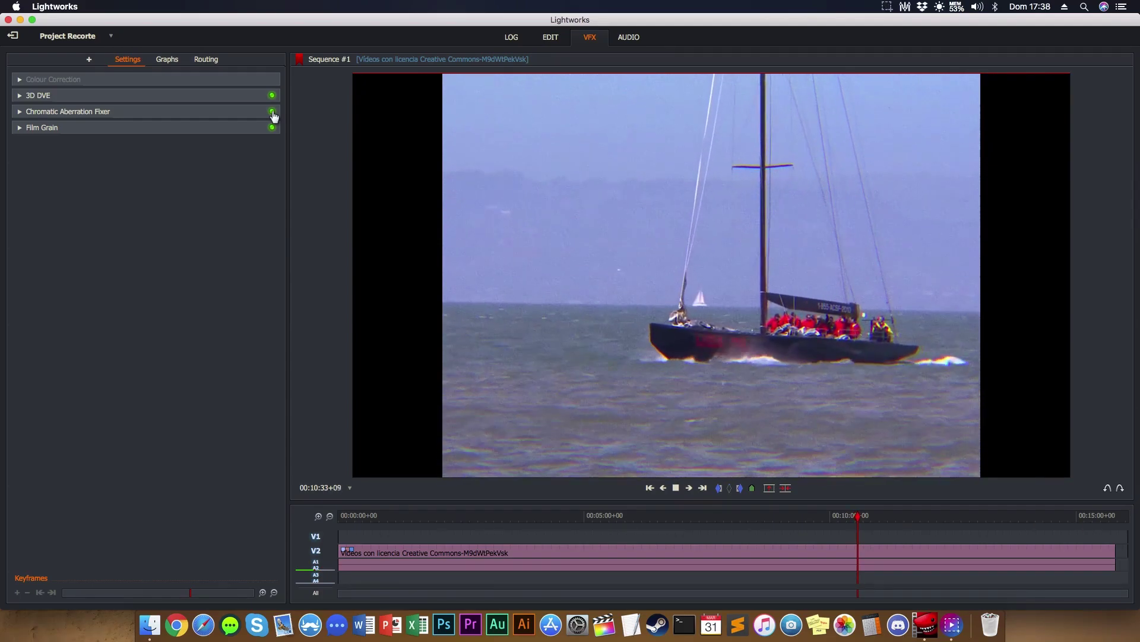
click(676, 488)
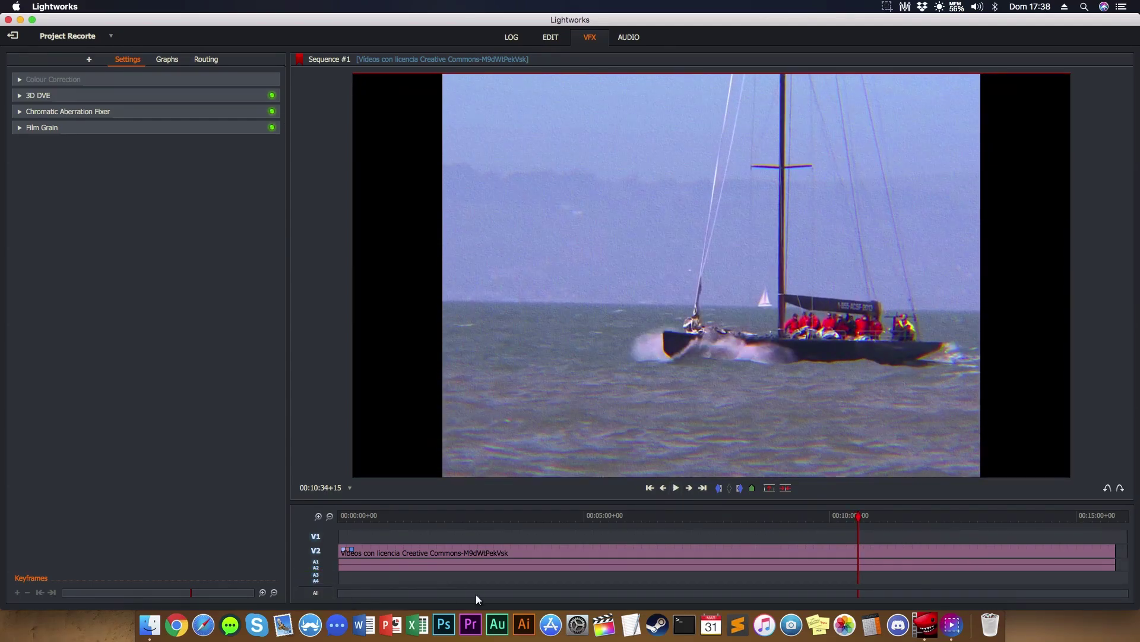